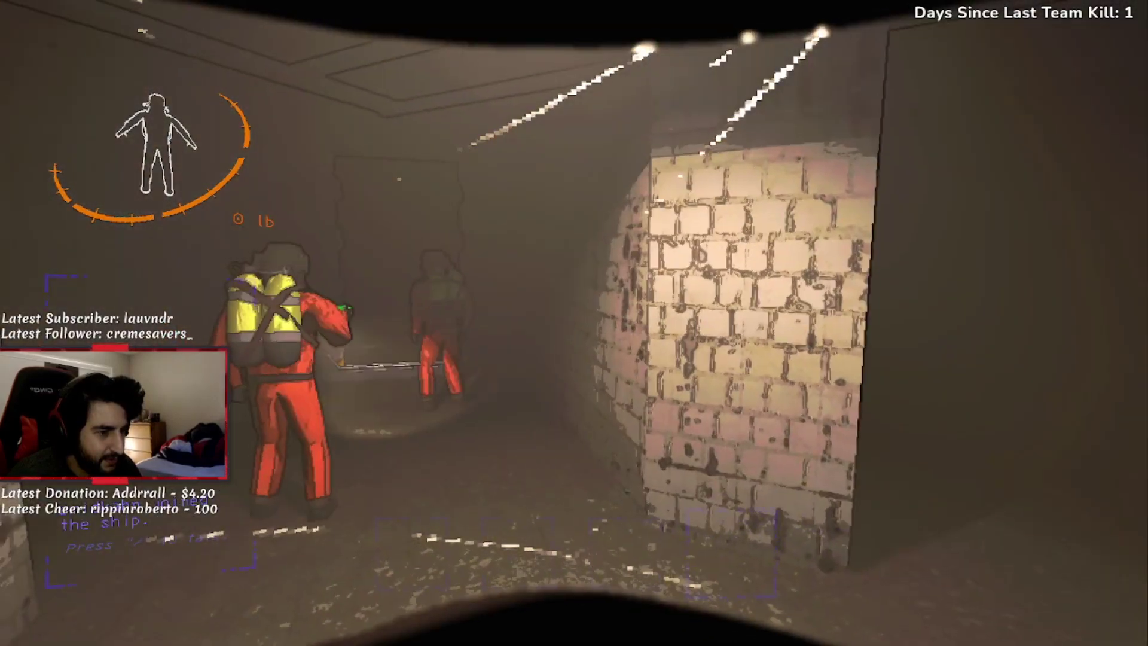
{"action": "key", "text": "w"}
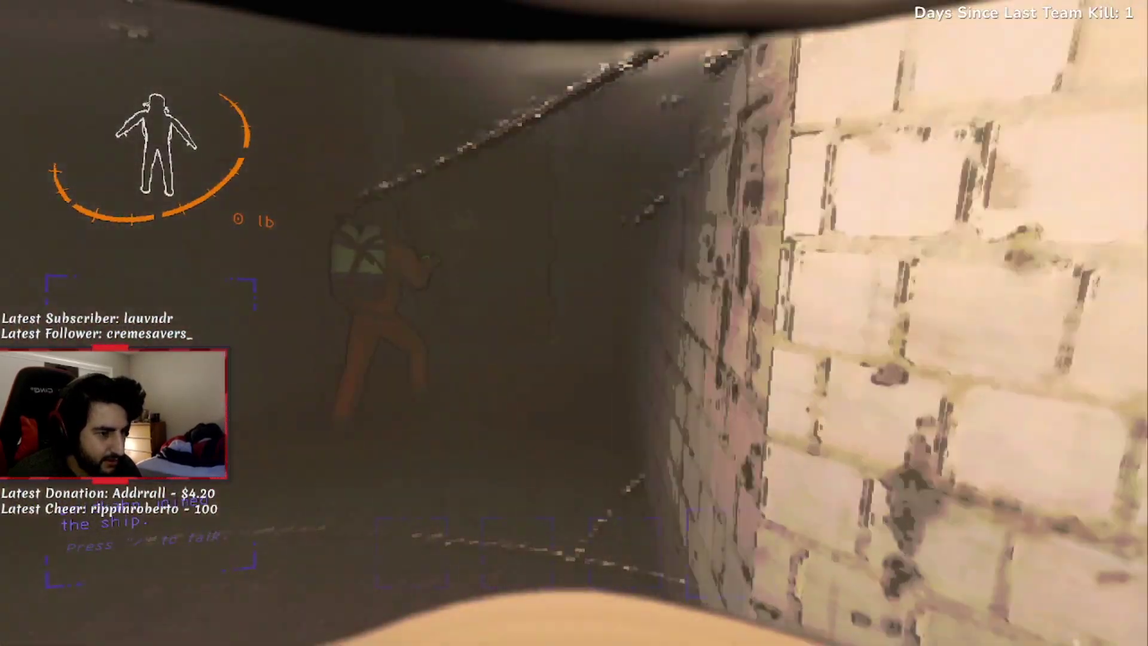
{"action": "key", "text": "w"}
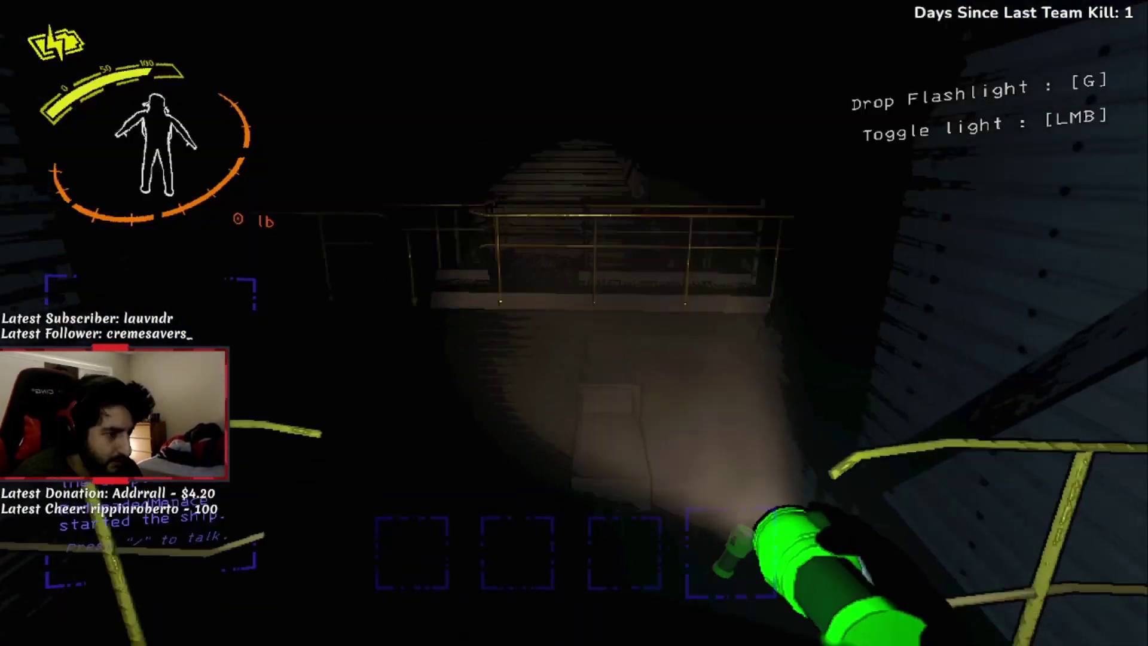
{"action": "left_click", "coordinate": [575, 323]}
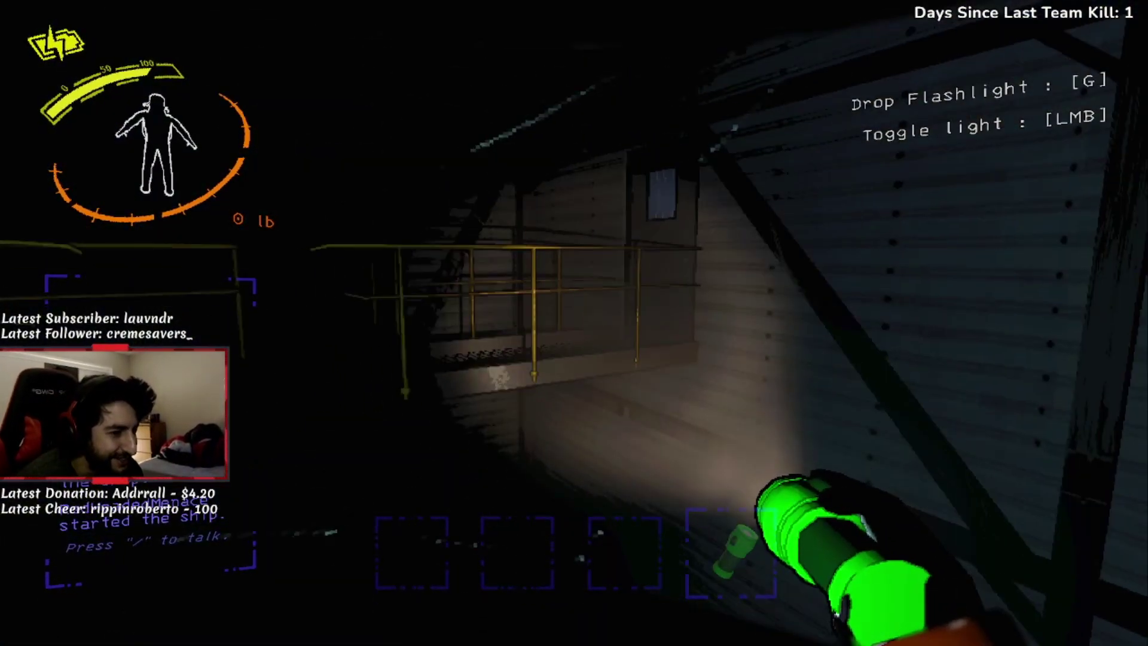
{"action": "left_click", "coordinate": [574, 323]}
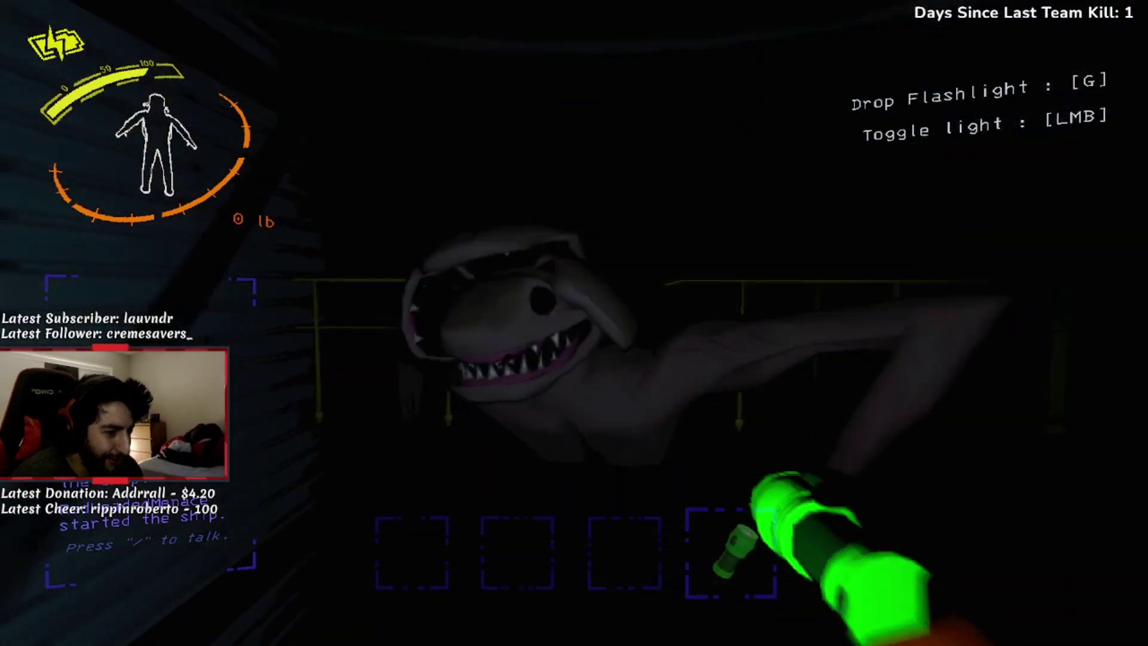
{"action": "left_click", "coordinate": [574, 324]}
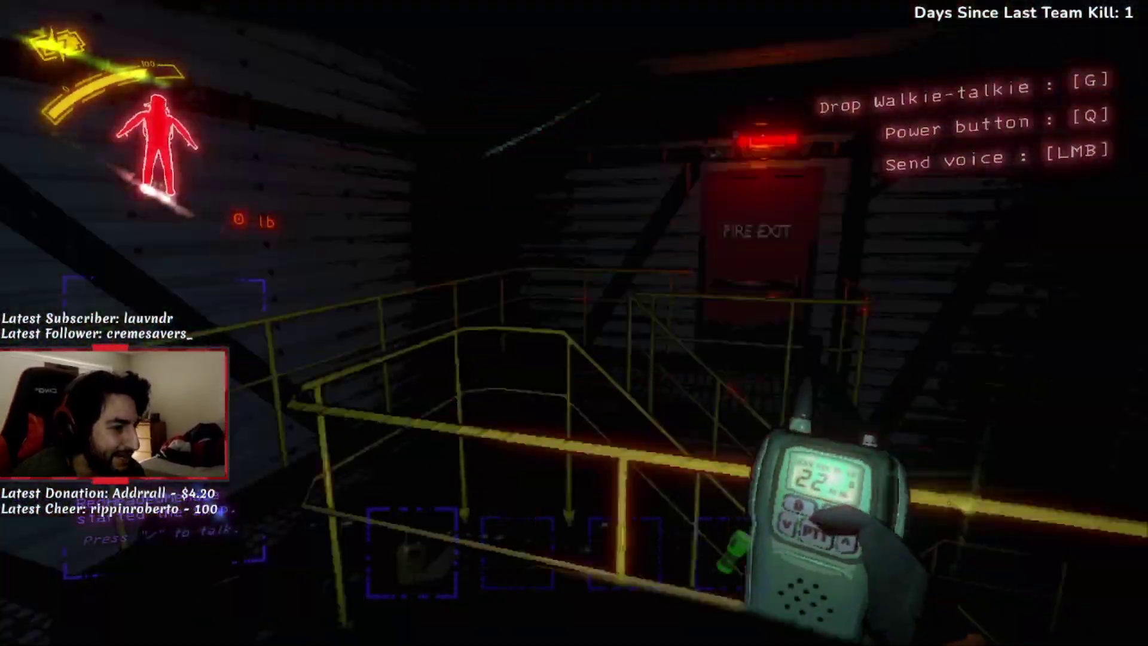
{"action": "key", "text": "e"}
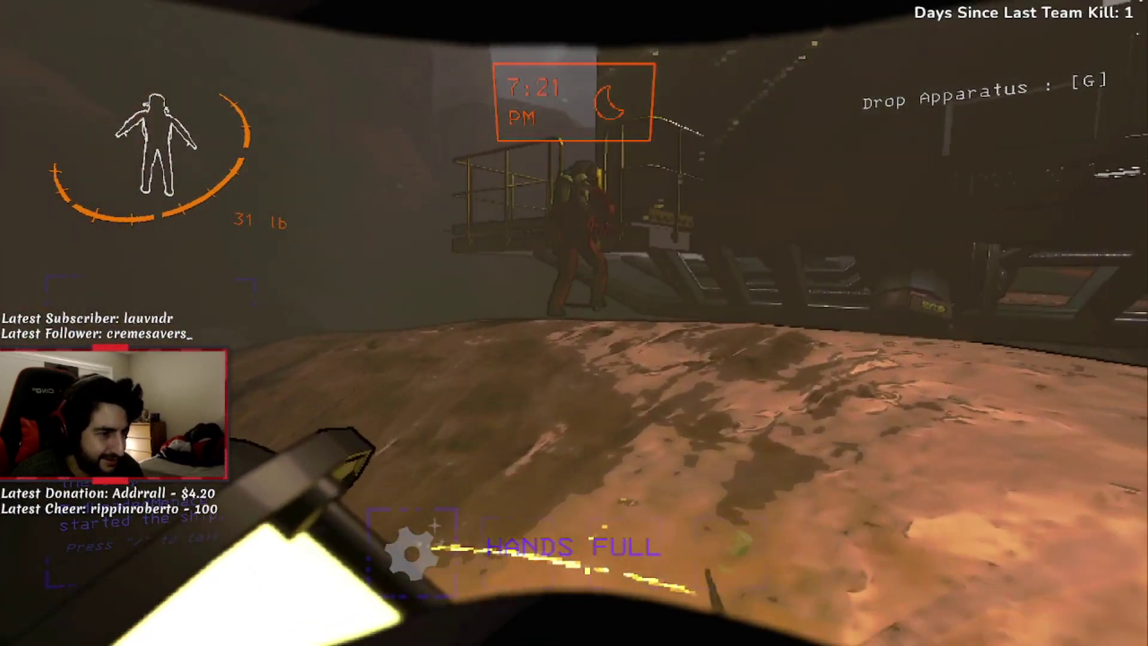
{"action": "key", "text": "e"}
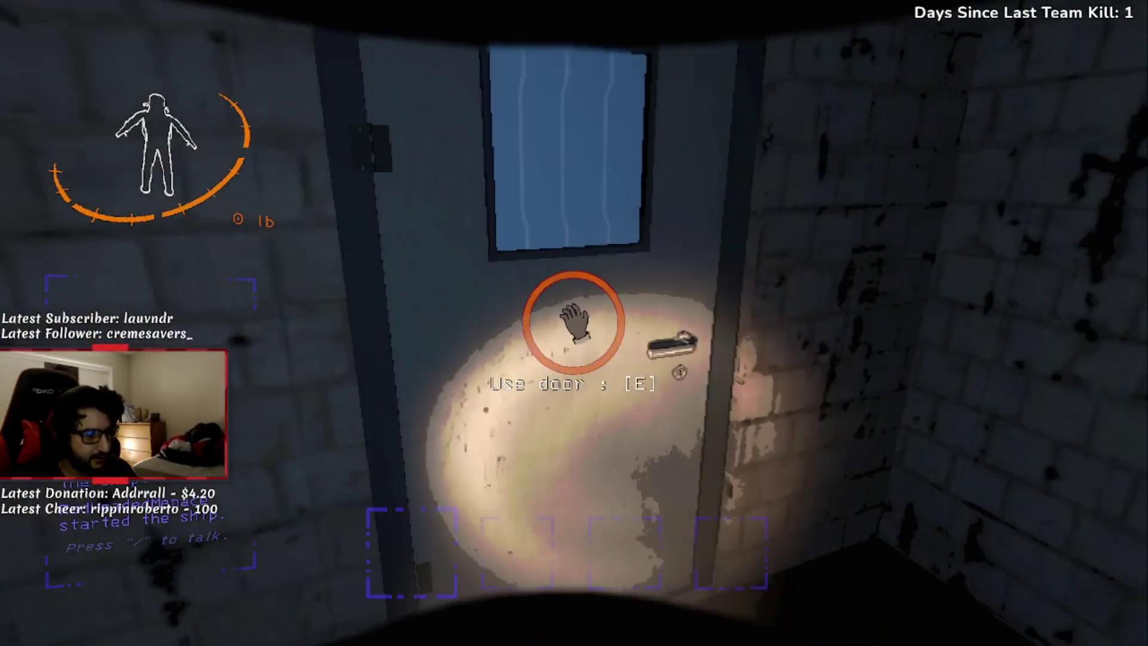
{"action": "key", "text": "e"}
{"action": "key", "text": "e"}
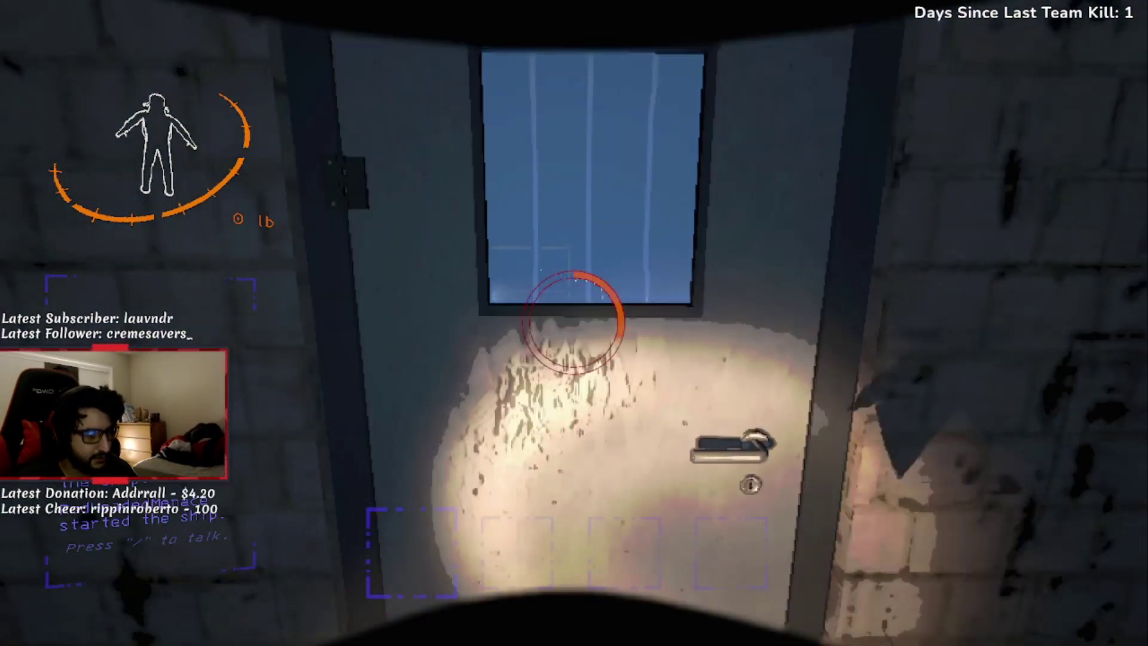
{"action": "key", "text": "e"}
{"action": "key", "text": "e"}
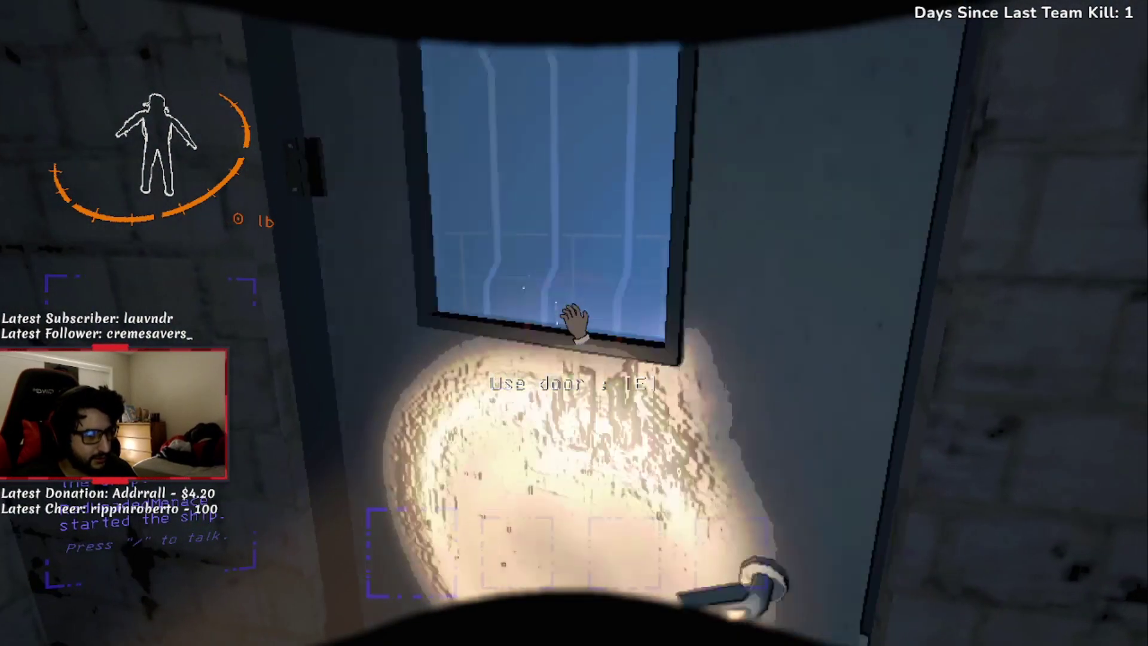
{"action": "key", "text": "e"}
{"action": "key", "text": "e"}
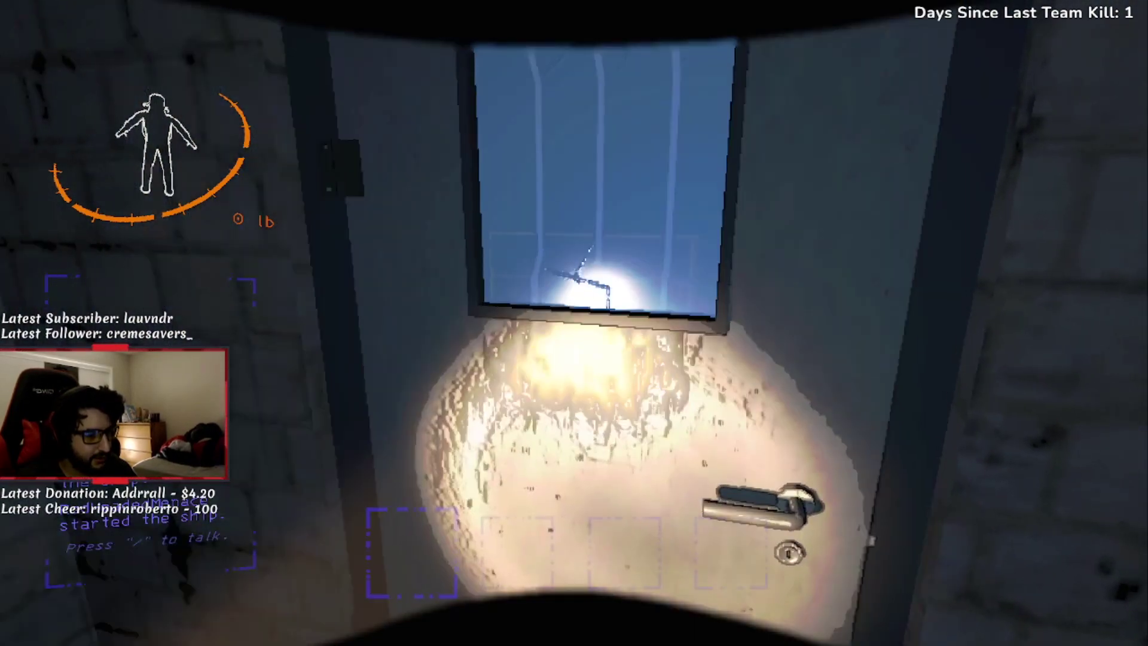
{"action": "key", "text": "e"}
{"action": "key", "text": "e"}
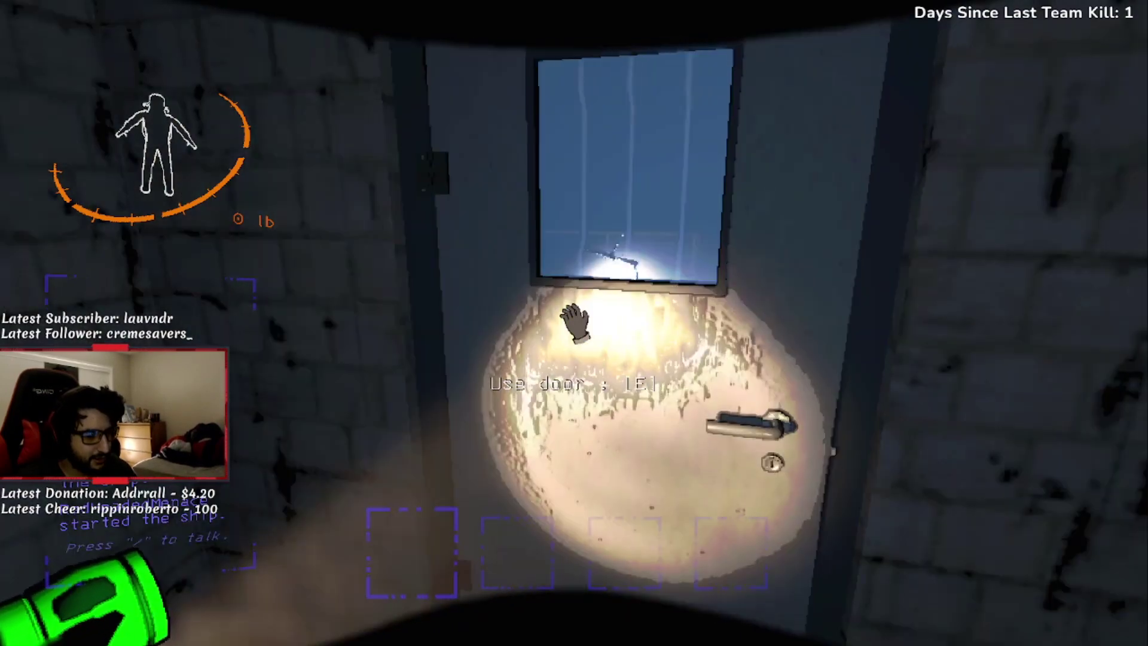
{"action": "key", "text": "e"}
{"action": "key", "text": "e"}
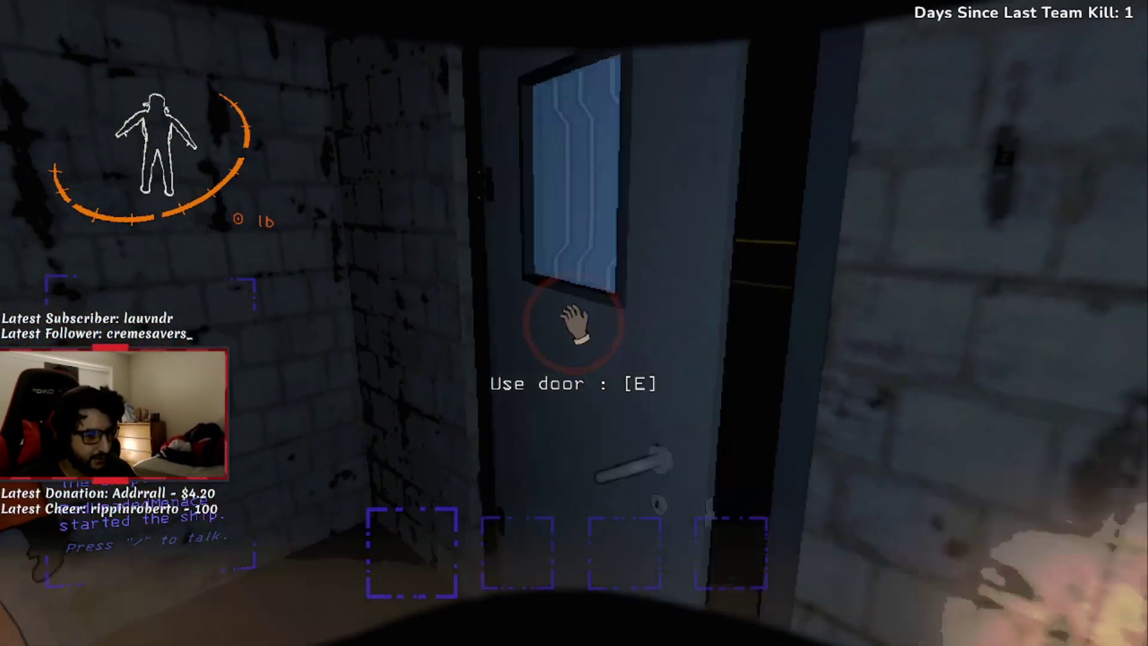
{"action": "key", "text": "e"}
{"action": "key", "text": "e"}
{"action": "key", "text": "e"}
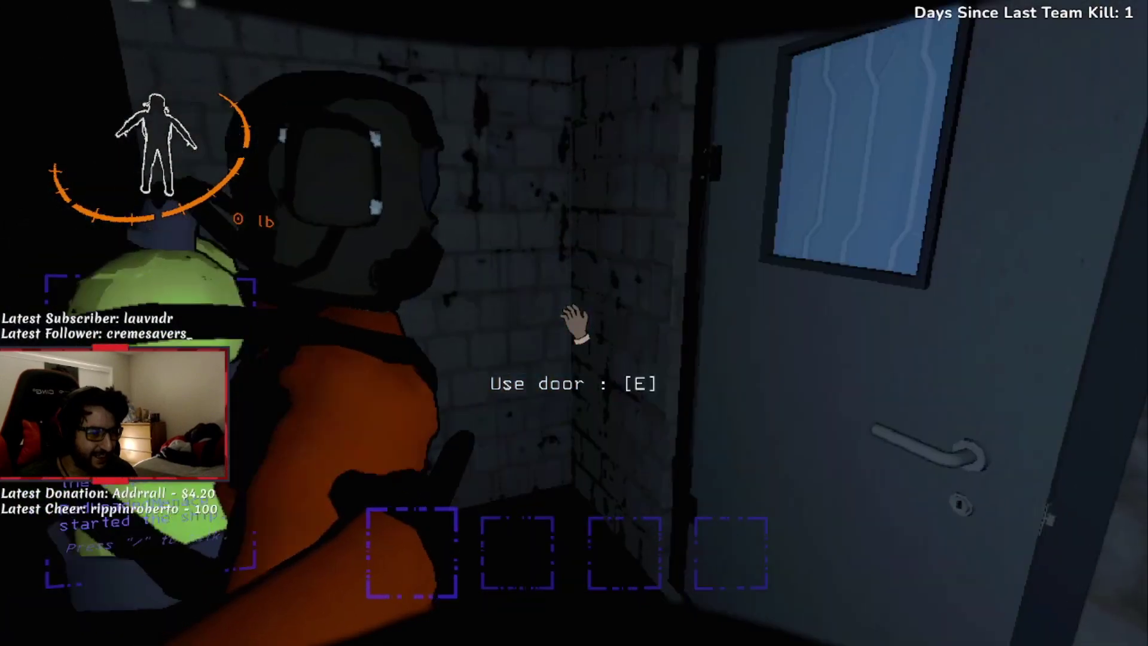
{"action": "key", "text": "e"}
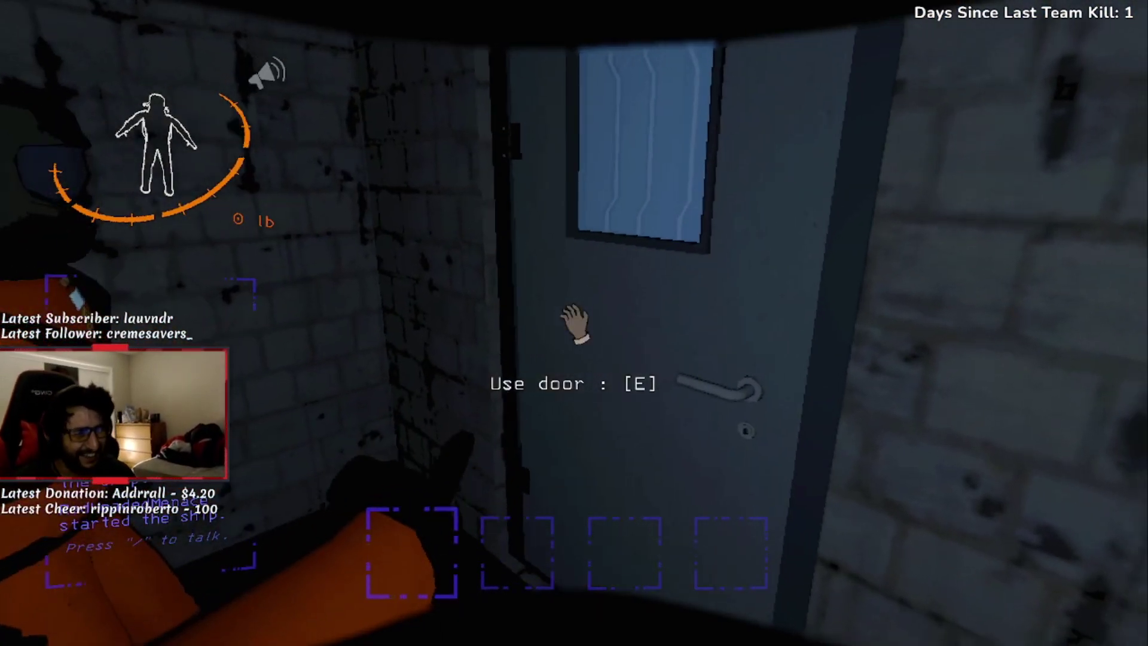
{"action": "key", "text": "e"}
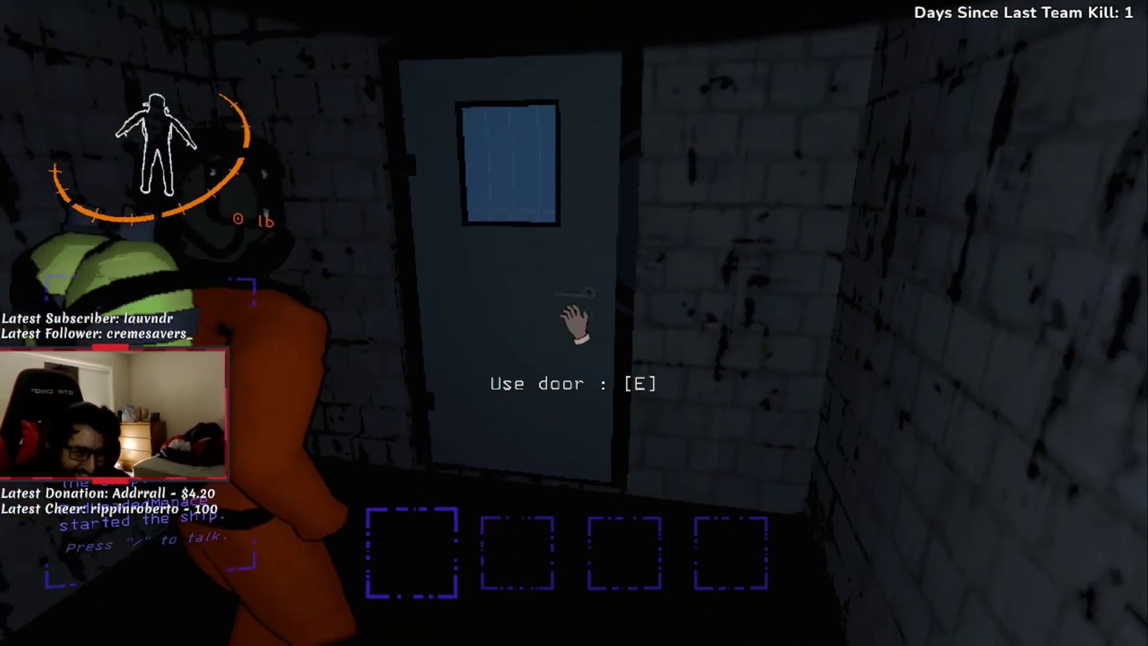
{"action": "key", "text": "w"}
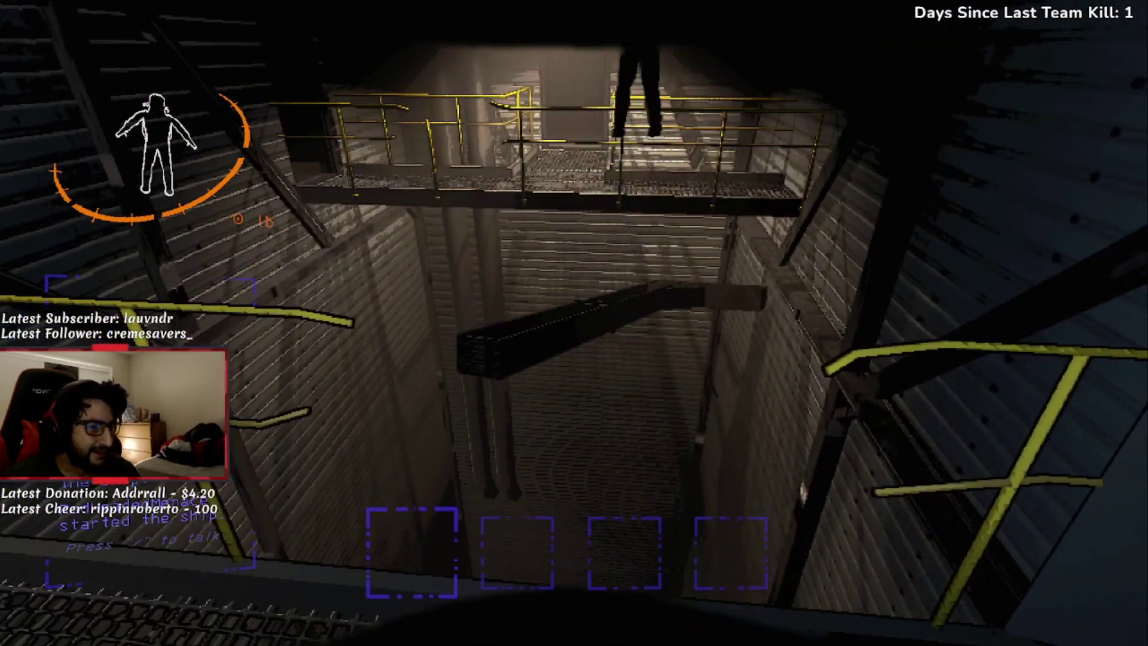
{"action": "key", "text": "w"}
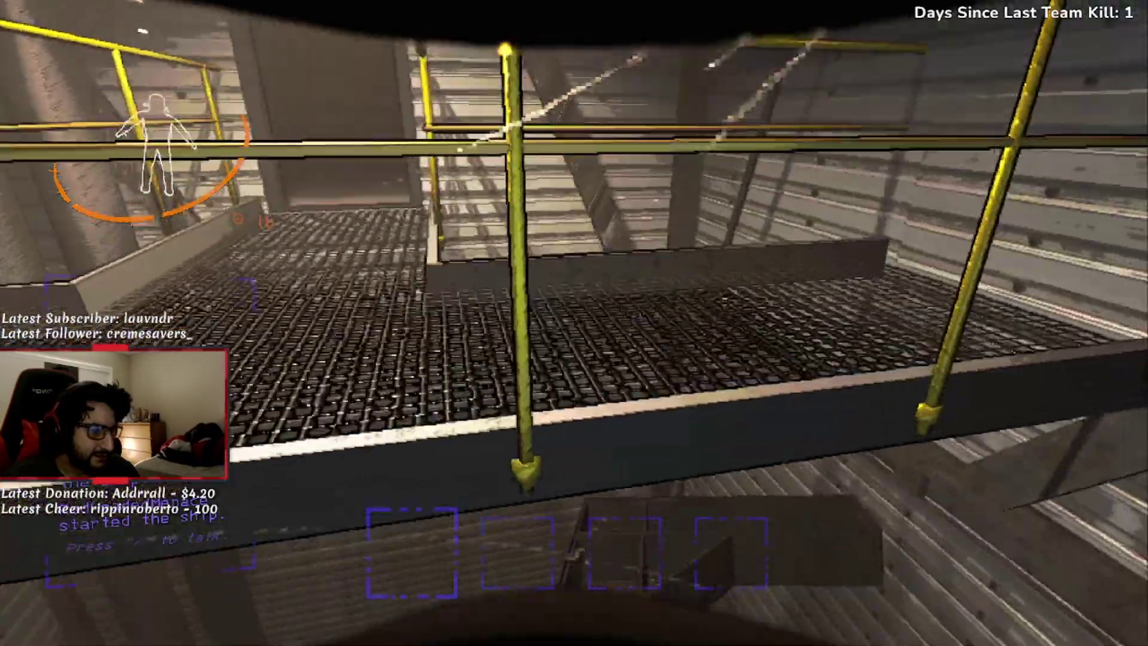
{"action": "key", "text": "w"}
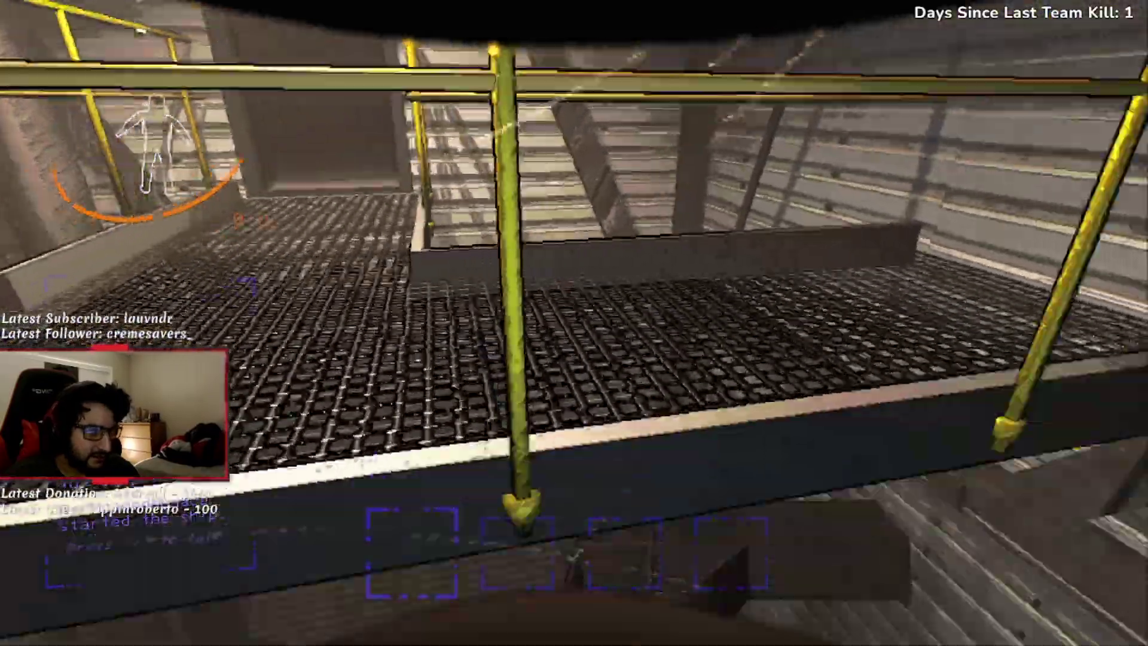
{"action": "key", "text": "w"}
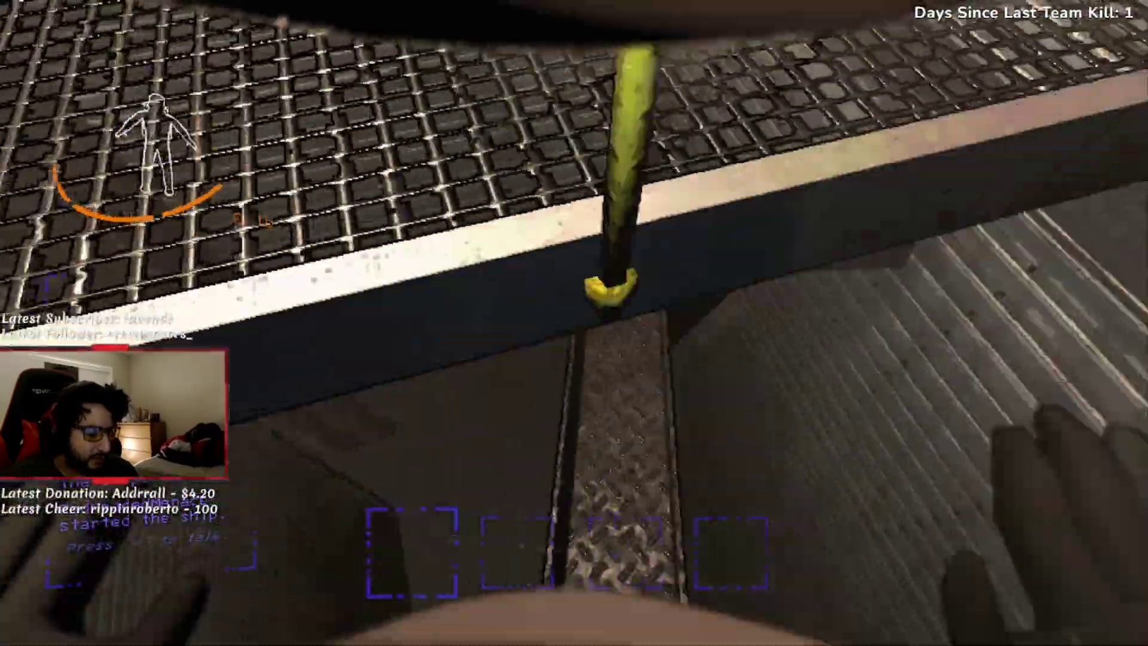
{"action": "key", "text": "w"}
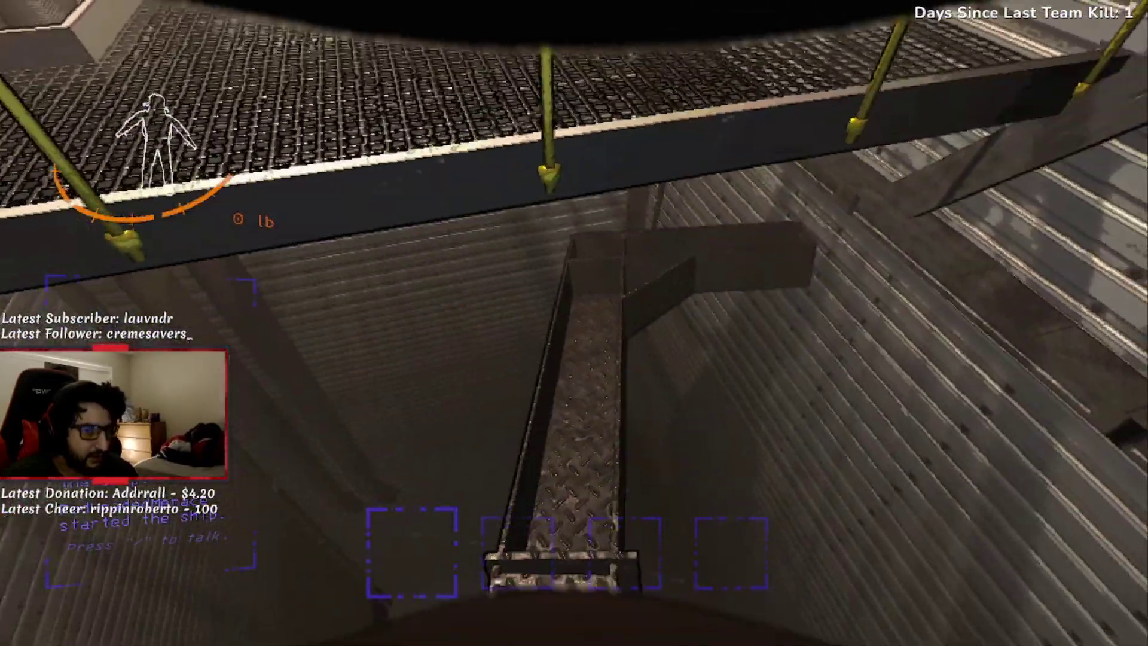
{"action": "key", "text": "w"}
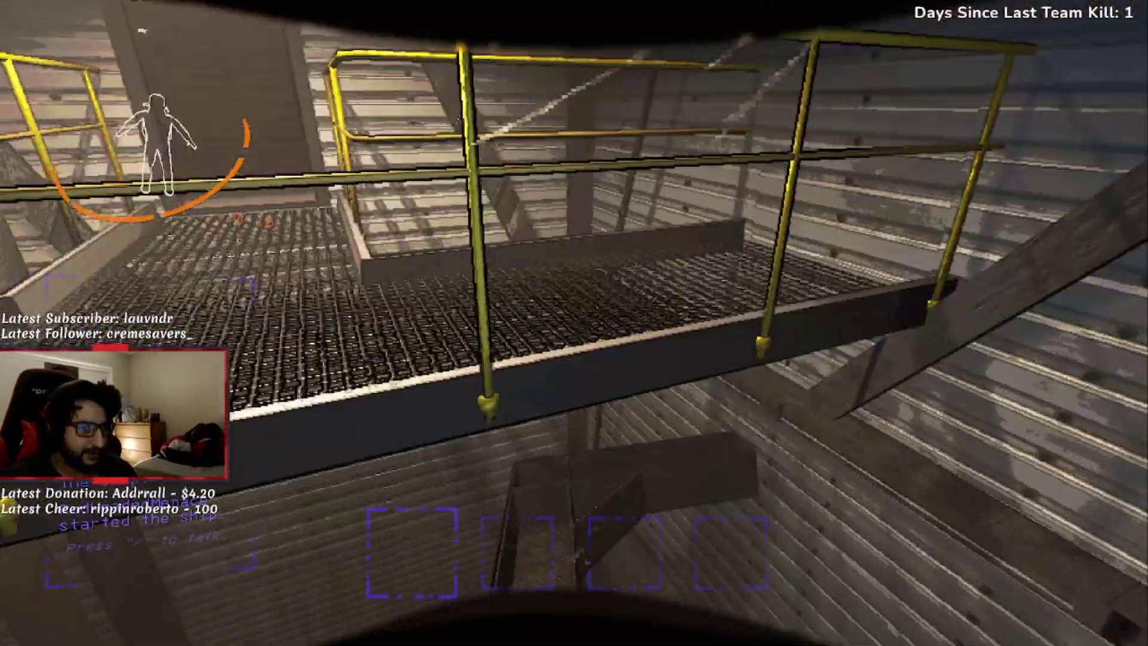
{"action": "key", "text": "w"}
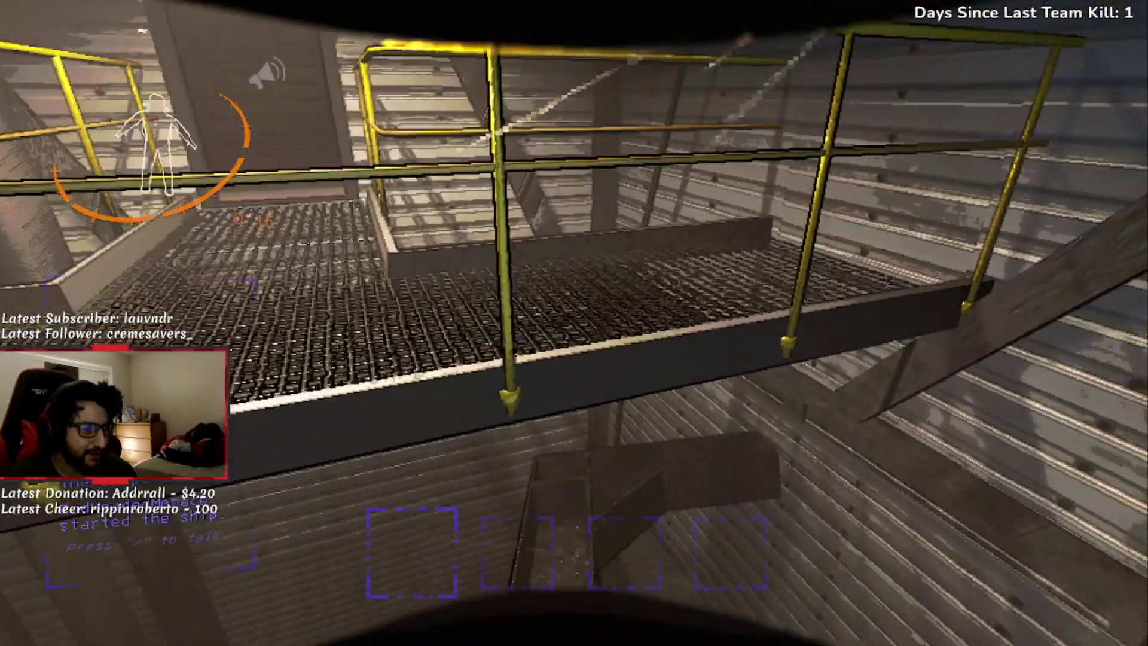
{"action": "key", "text": "w"}
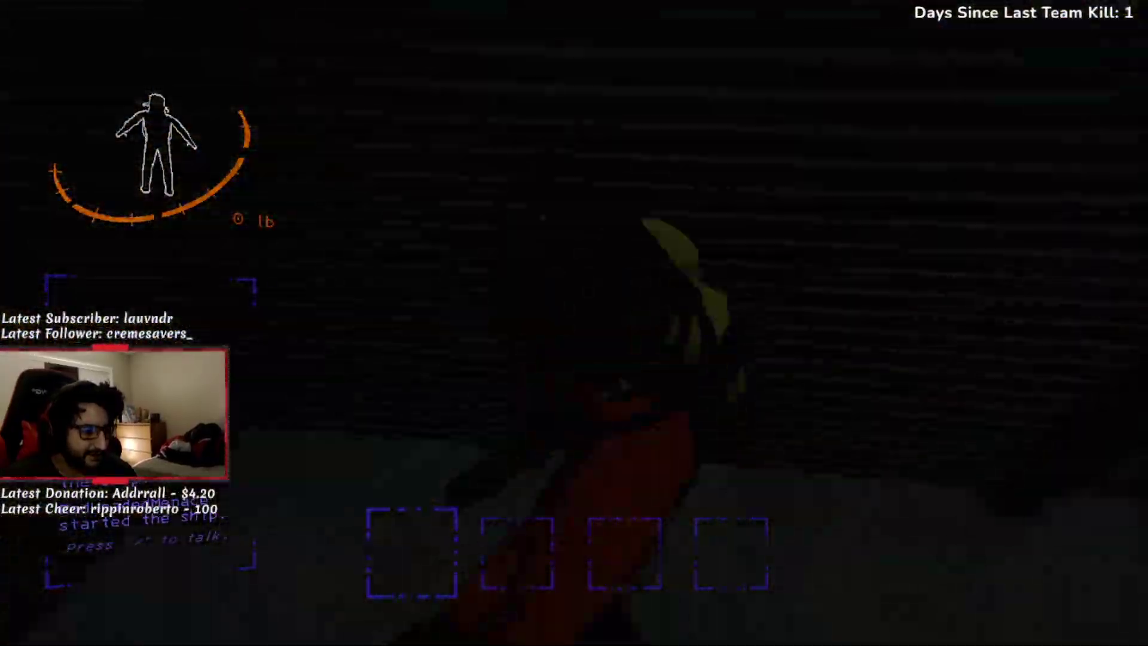